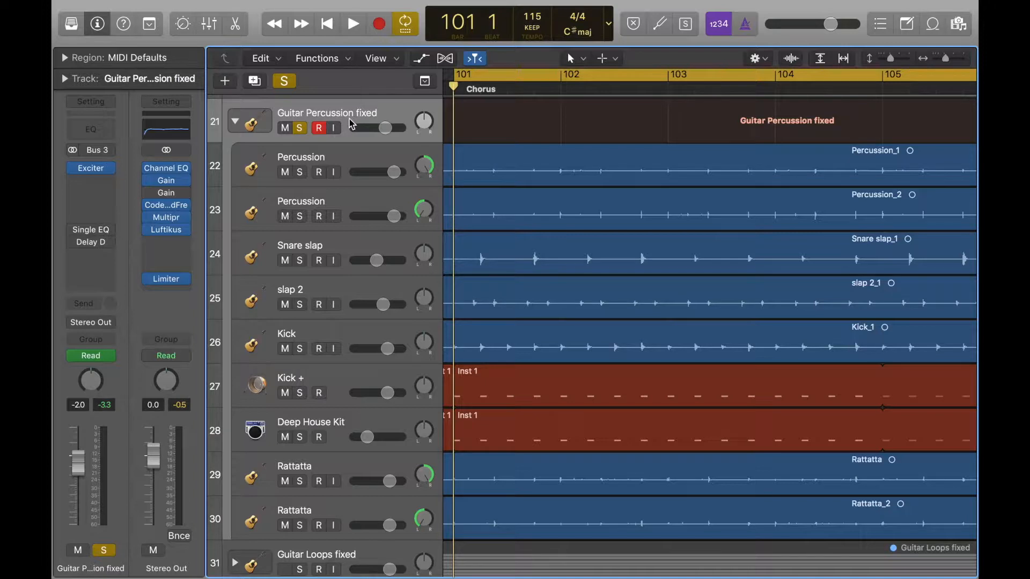
Audition the soloed Guitar Percussion fixed stack from bar 101 and show the automation lanes.
key("space")
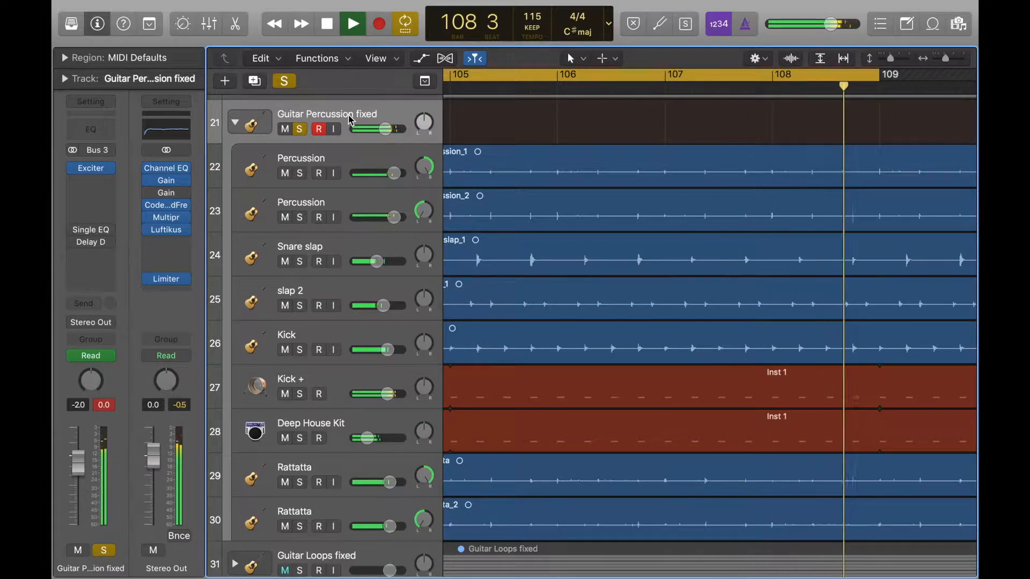
key("space")
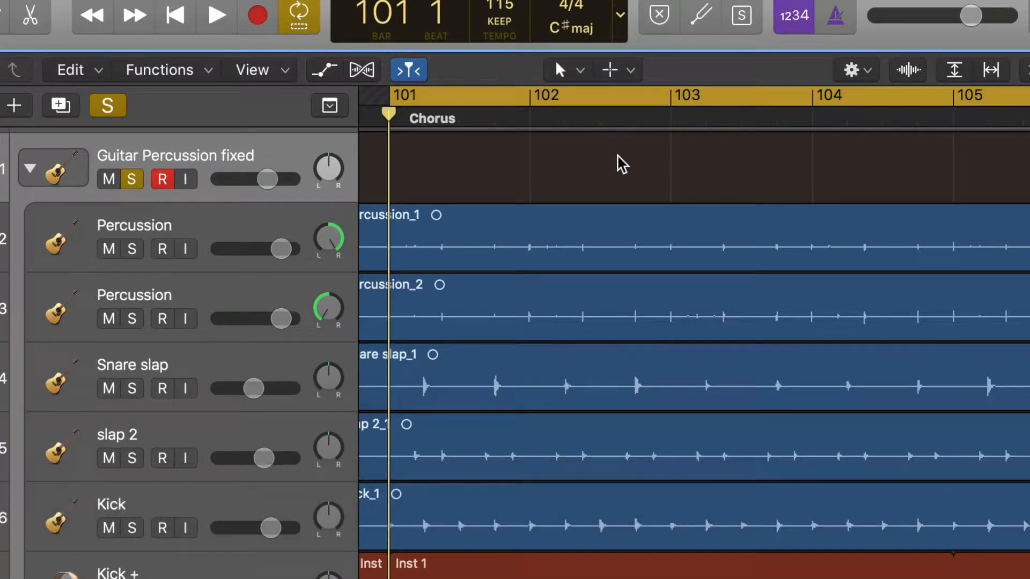
key("a")
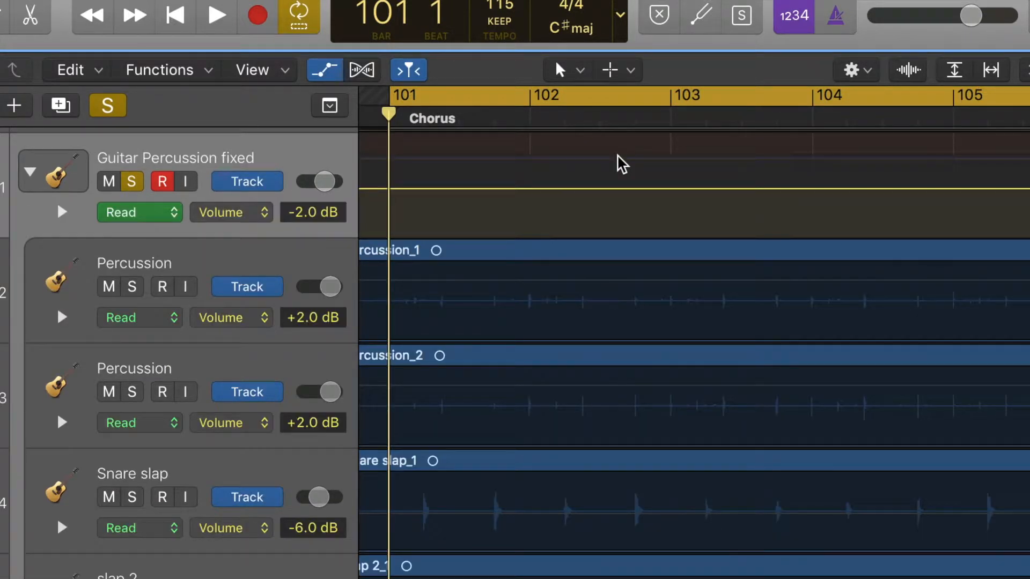
mouse_move(224, 214)
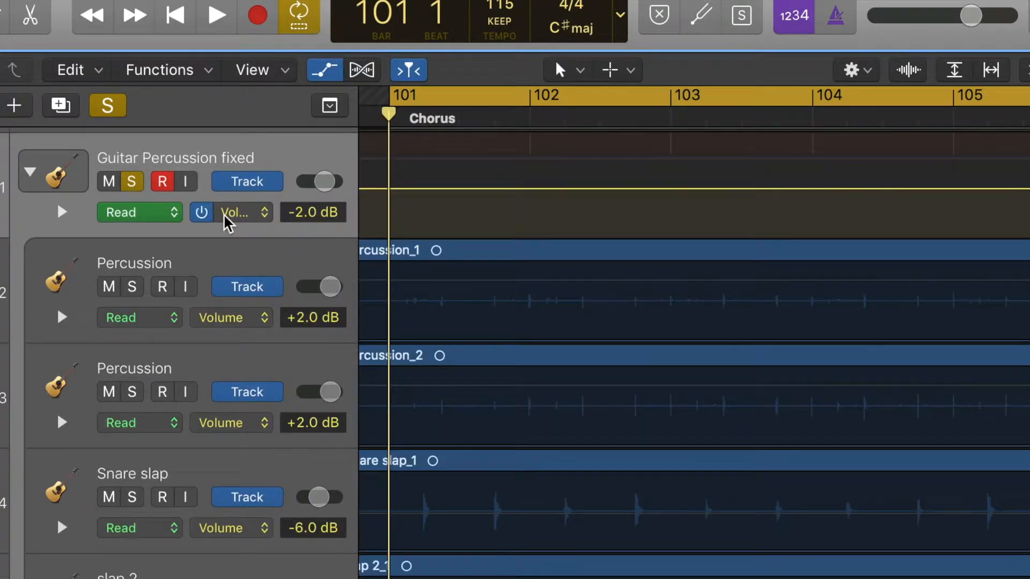
Draw volume automation on Guitar Percussion fixed from bar 101, with points at about -2.0, -13.3, -8.3, -2.1 and -15.8 dB.
left_click(396, 190)
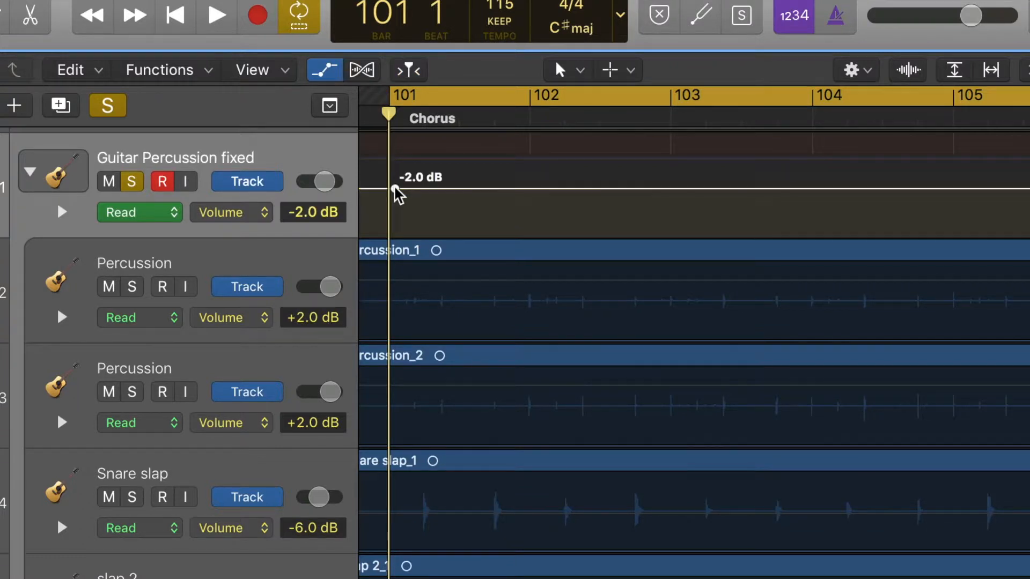
left_click(543, 190)
left_click_drag(470, 188, 470, 213)
left_click_drag(545, 194, 708, 215)
left_click(596, 209)
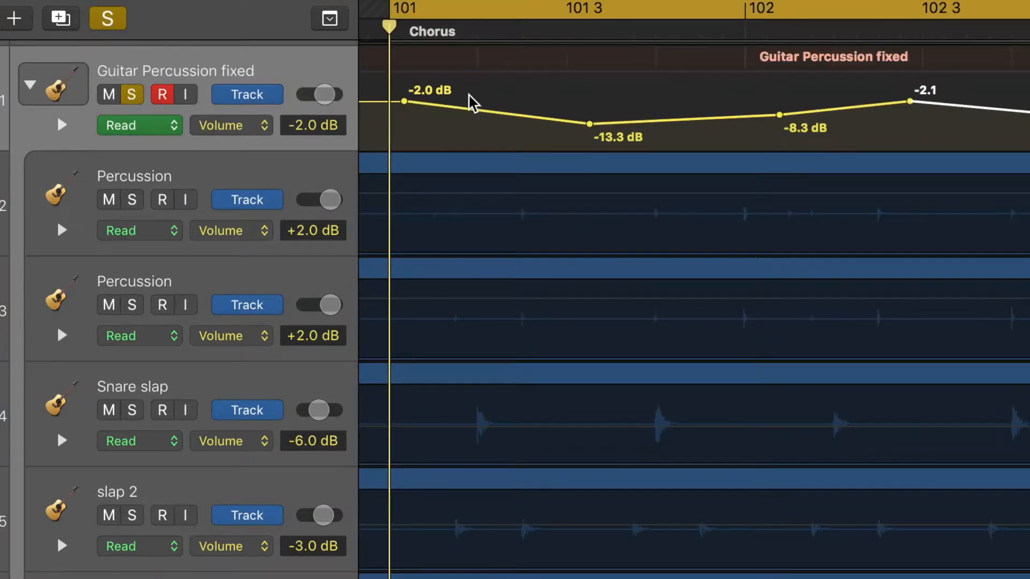
Bend the volume automation segments before and after the -13.3 dB point with the Automation Curve Tool.
scroll(469, 93, "up", 5)
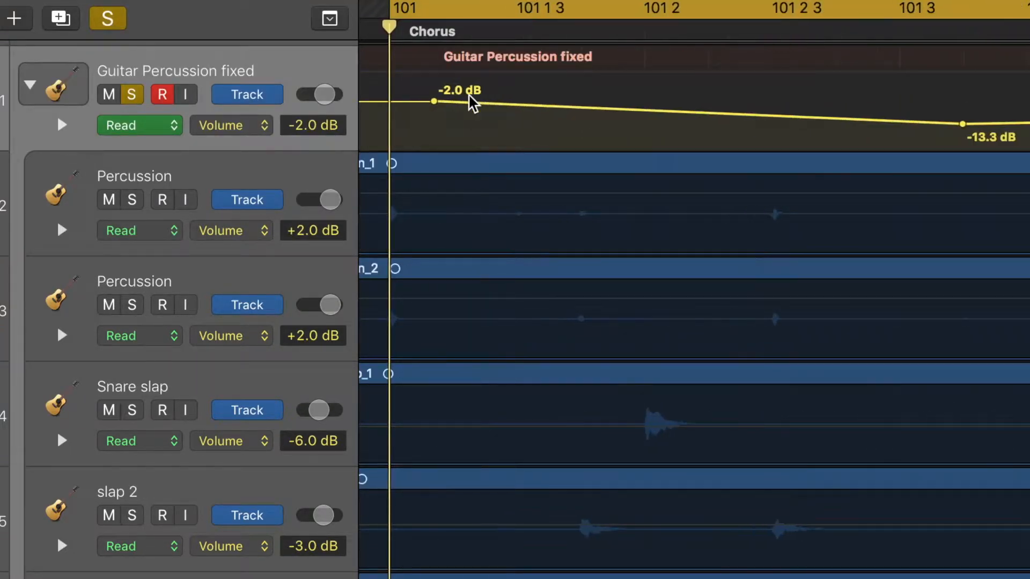
scroll(468, 93, "right", 6)
scroll(257, 247, "left", 5)
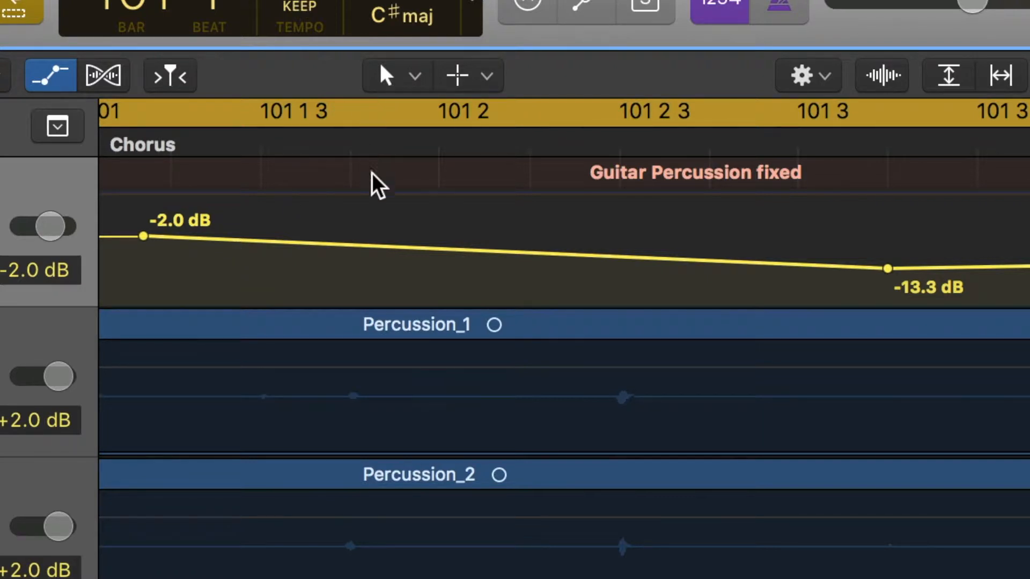
key("t")
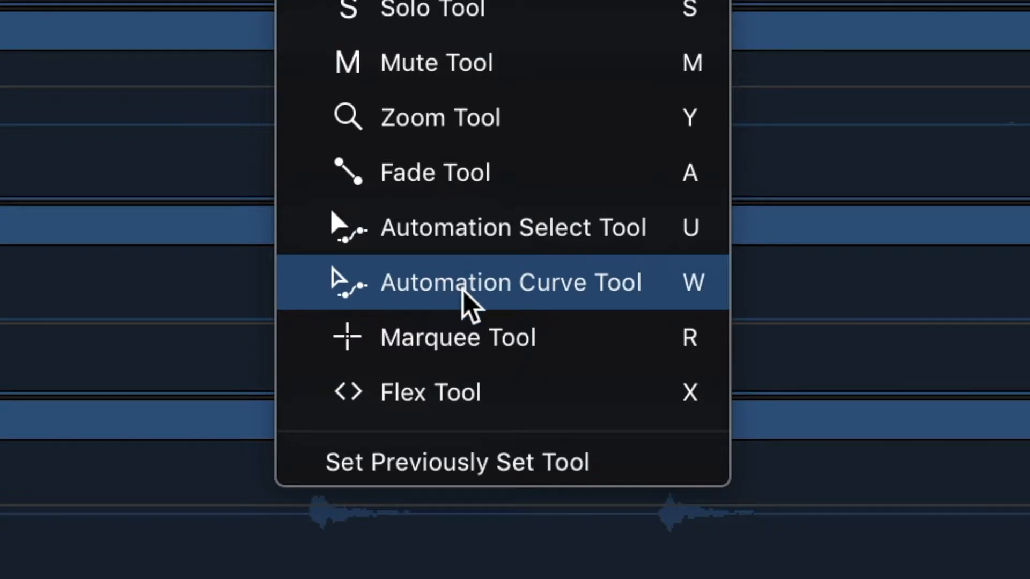
left_click(461, 290)
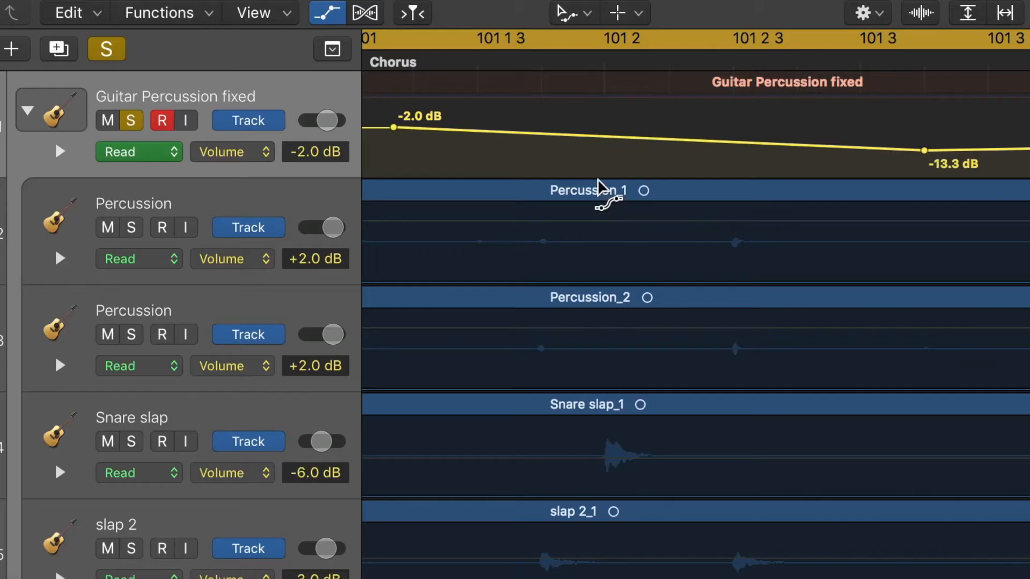
left_click_drag(609, 140, 593, 191)
scroll(613, 181, "right", 3)
scroll(615, 185, "right", 5)
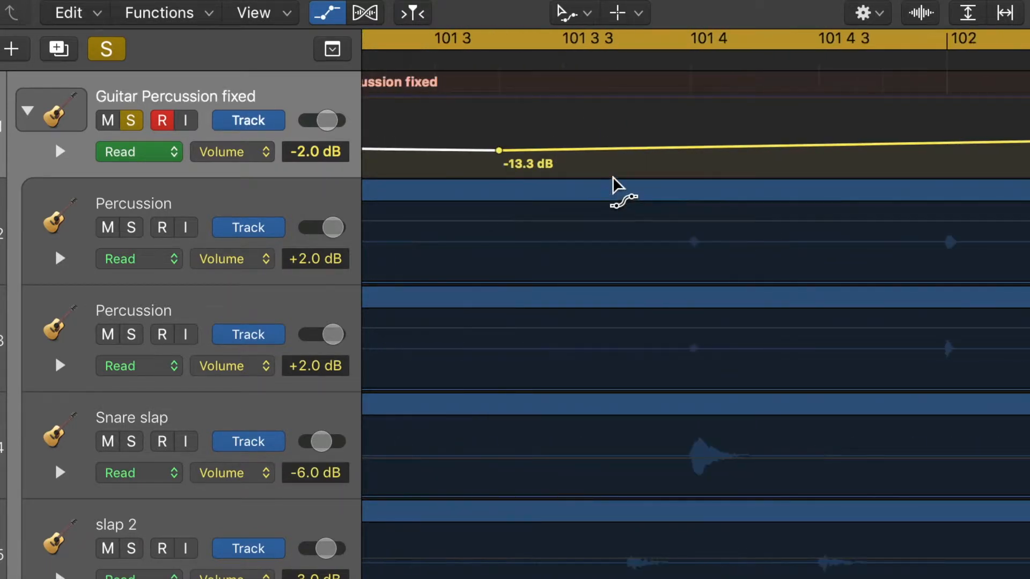
left_click_drag(653, 154, 655, 87)
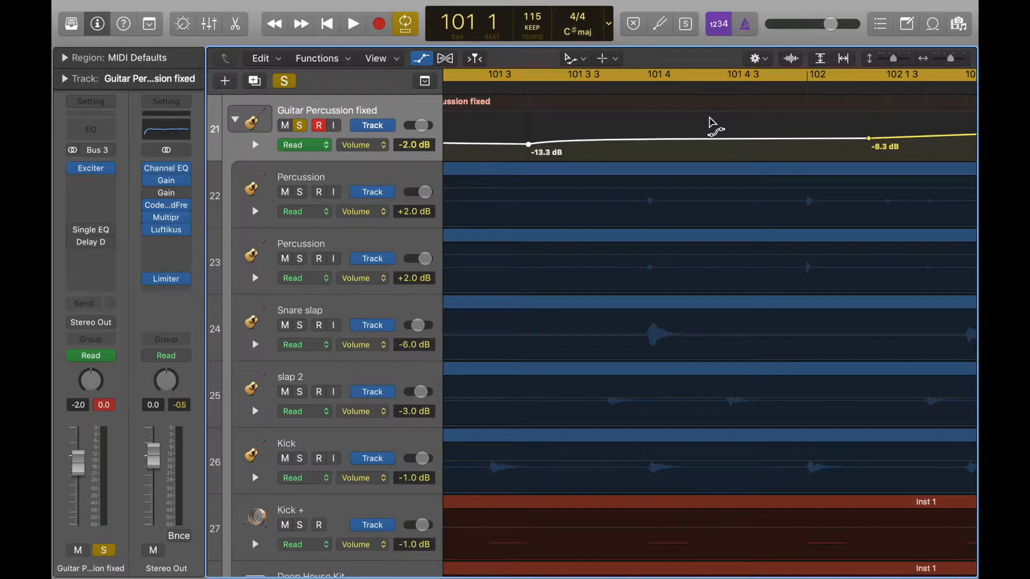
Return to the Pointer Tool and delete all the drawn volume automation points on Guitar Percussion fixed.
scroll(711, 123, "down", 5)
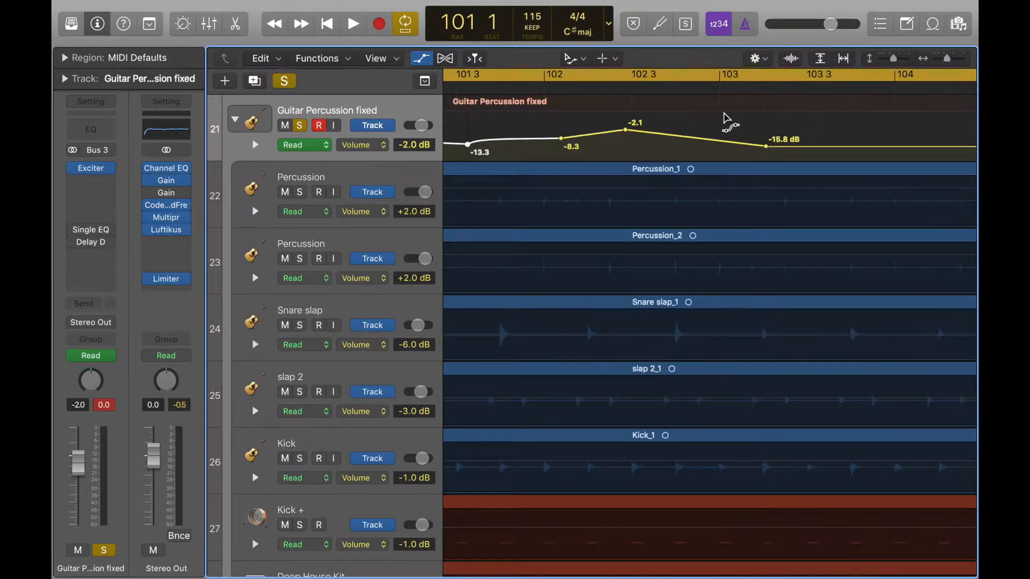
scroll(778, 137, "down", 5)
scroll(696, 124, "left", 3)
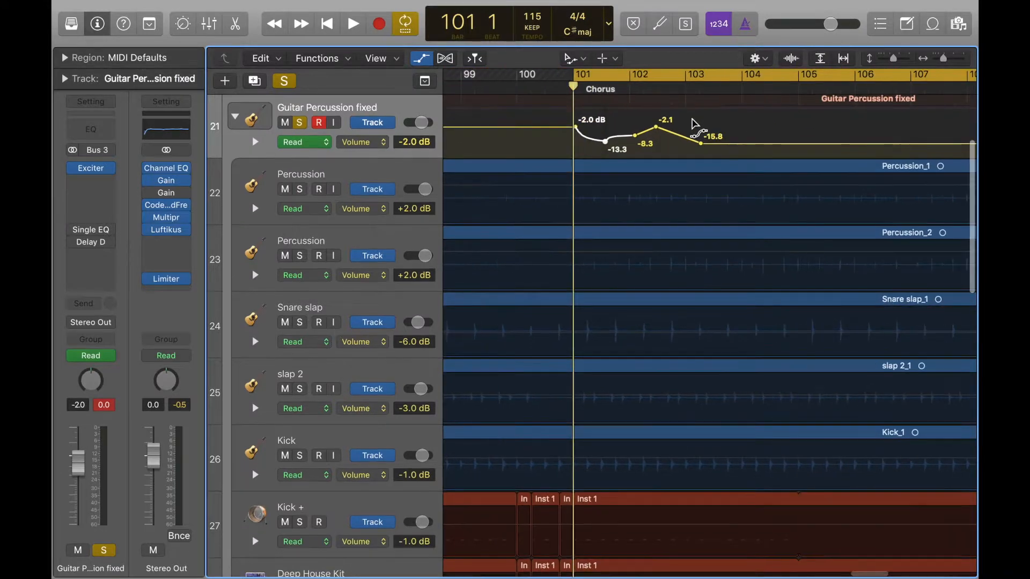
key("t")
key("t")
left_click(695, 122)
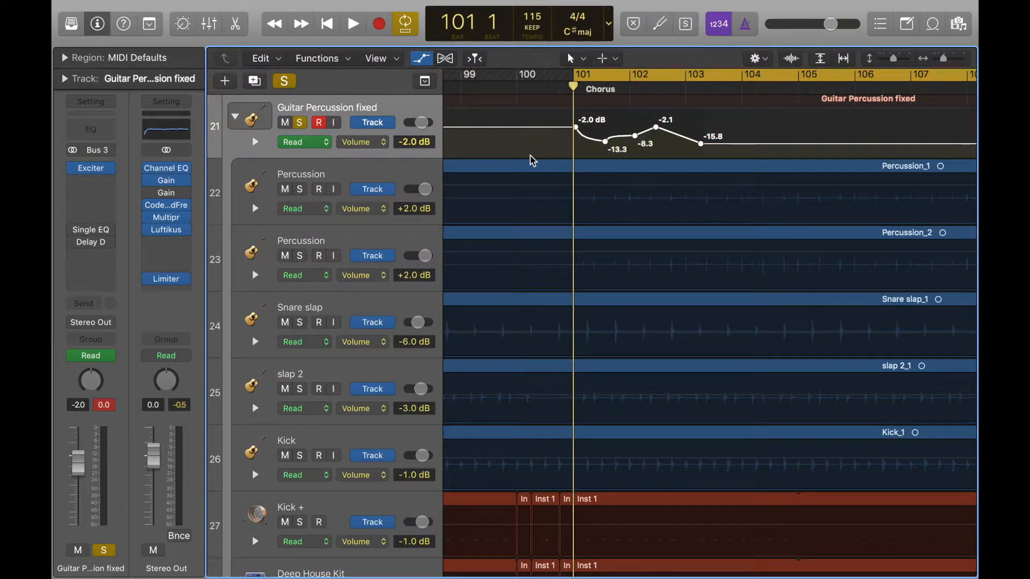
key("Delete")
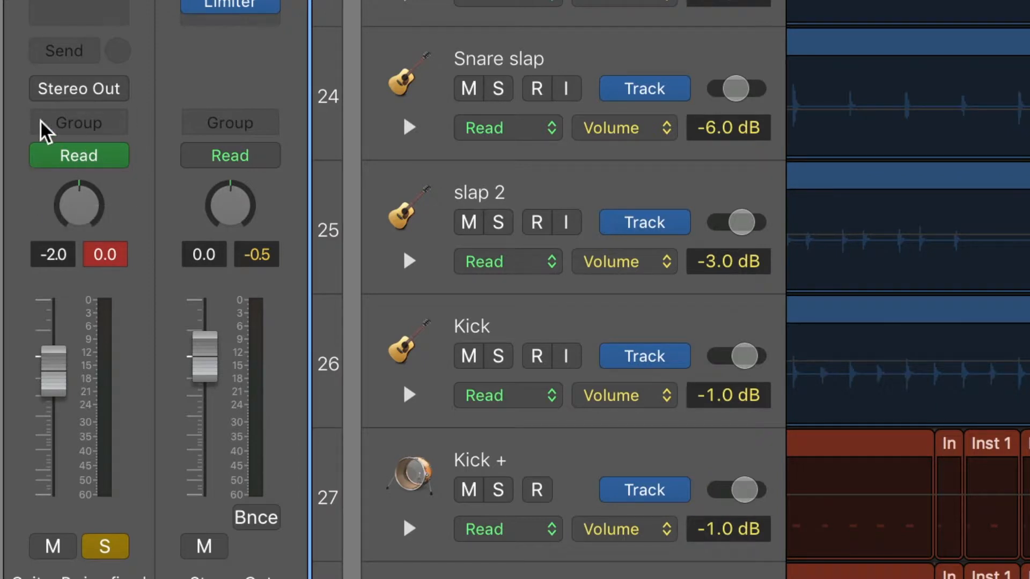
Record a volume fader dip to about -9.8 dB on Guitar Percussion fixed in Touch mode and return the track to Read.
left_click(101, 156)
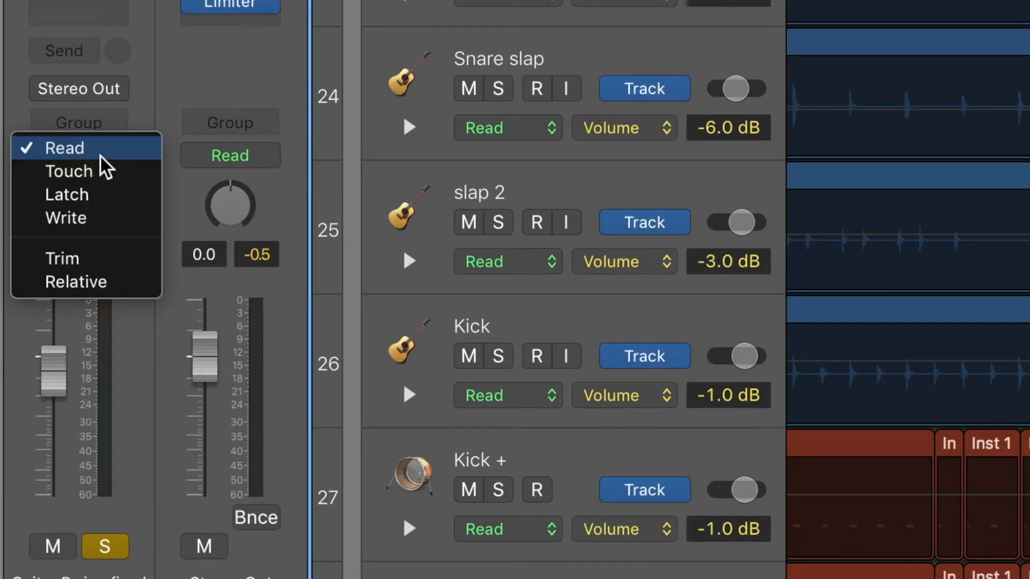
left_click(101, 170)
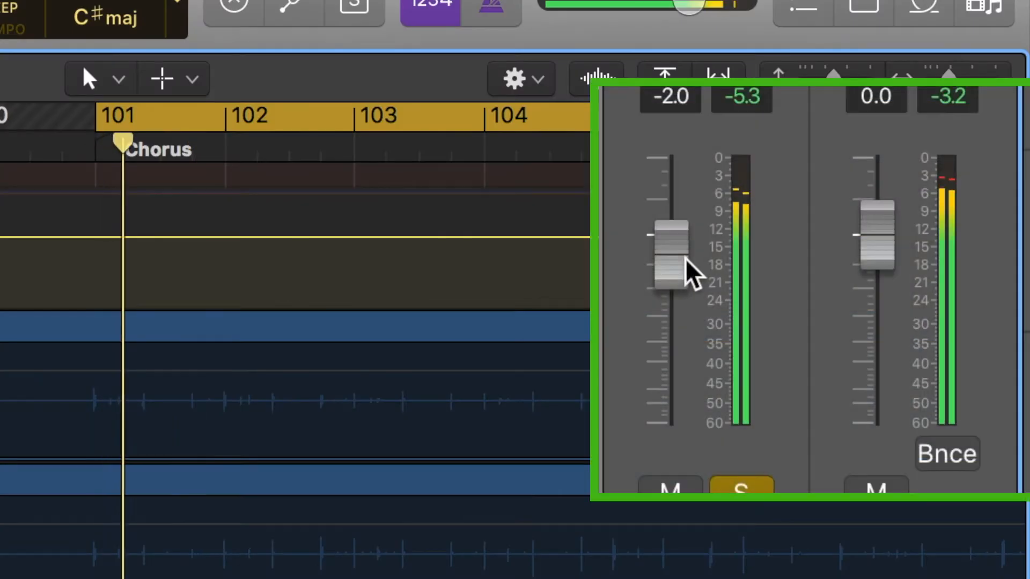
left_click_drag(685, 269, 698, 292)
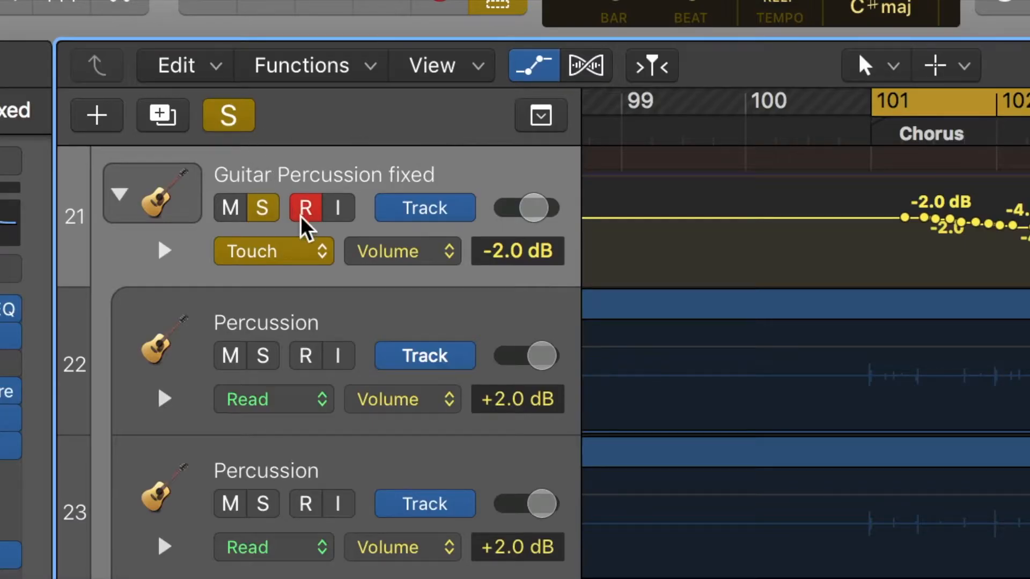
left_click(304, 250)
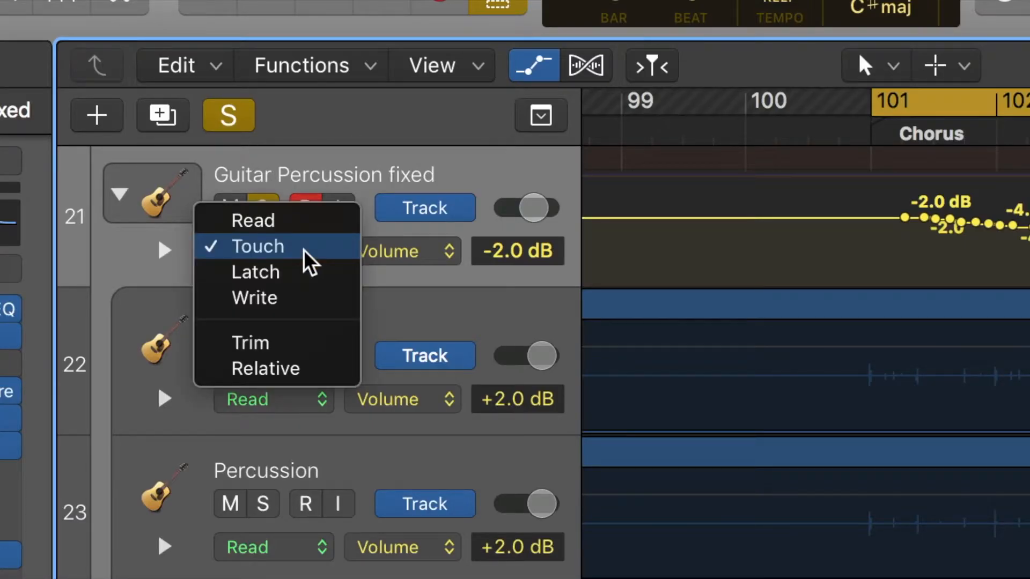
left_click(302, 233)
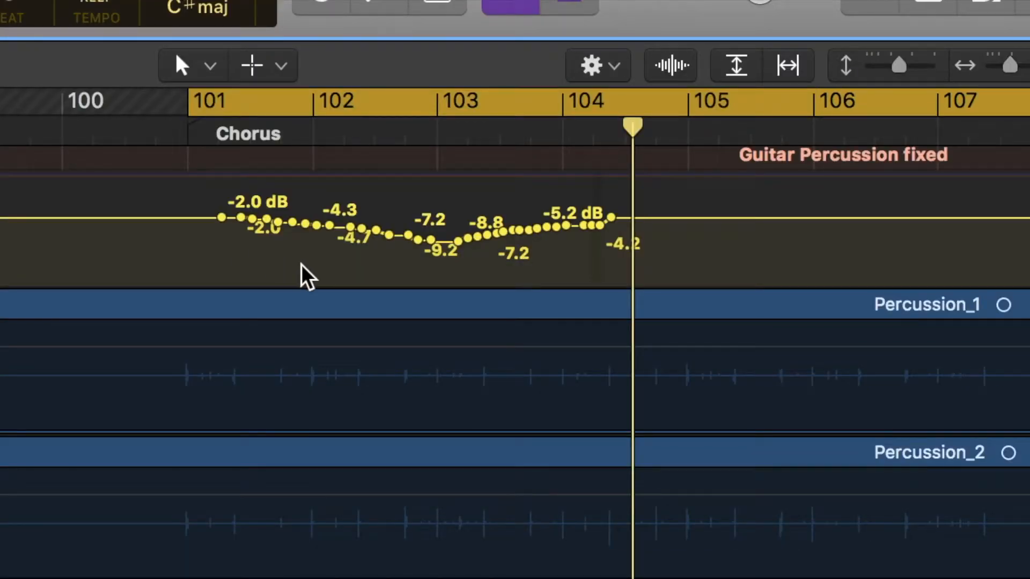
Examine the individual volume automation points recorded between bars 101 and 104 on Guitar Percussion fixed.
key("super+Right")
key("super+Right")
key("super+Right")
key("super+Right")
scroll(204, 228, "left", 5)
scroll(208, 238, "left", 10)
scroll(210, 237, "up", 1)
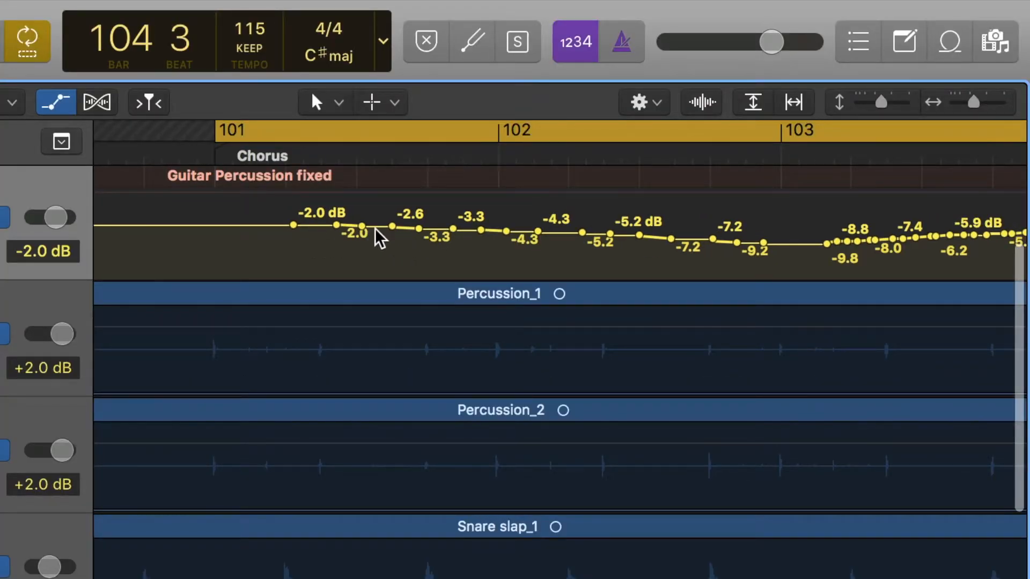
scroll(455, 248, "right", 5)
scroll(456, 249, "right", 9)
scroll(456, 249, "left", 2)
scroll(455, 250, "left", 3)
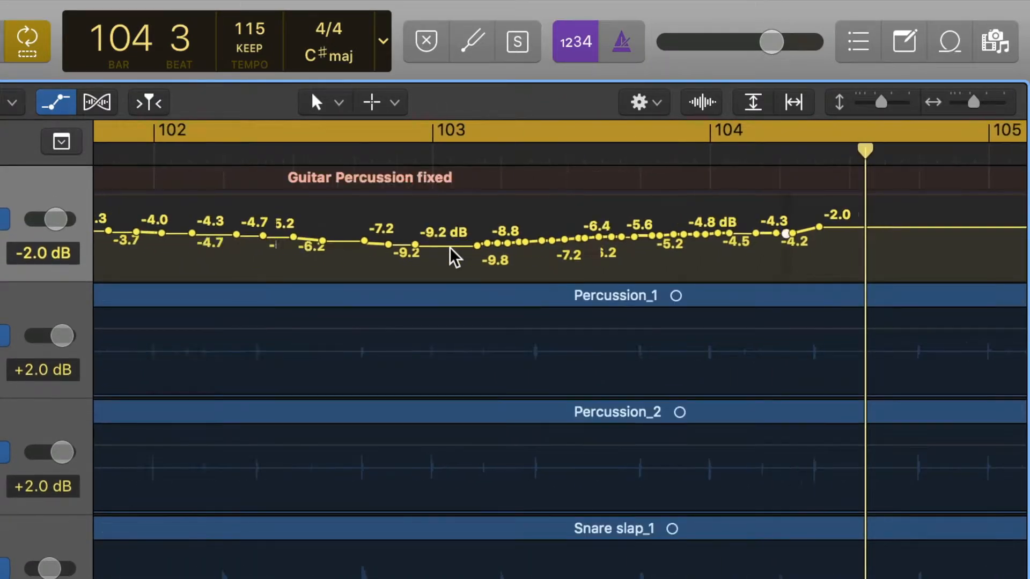
key("super+Left")
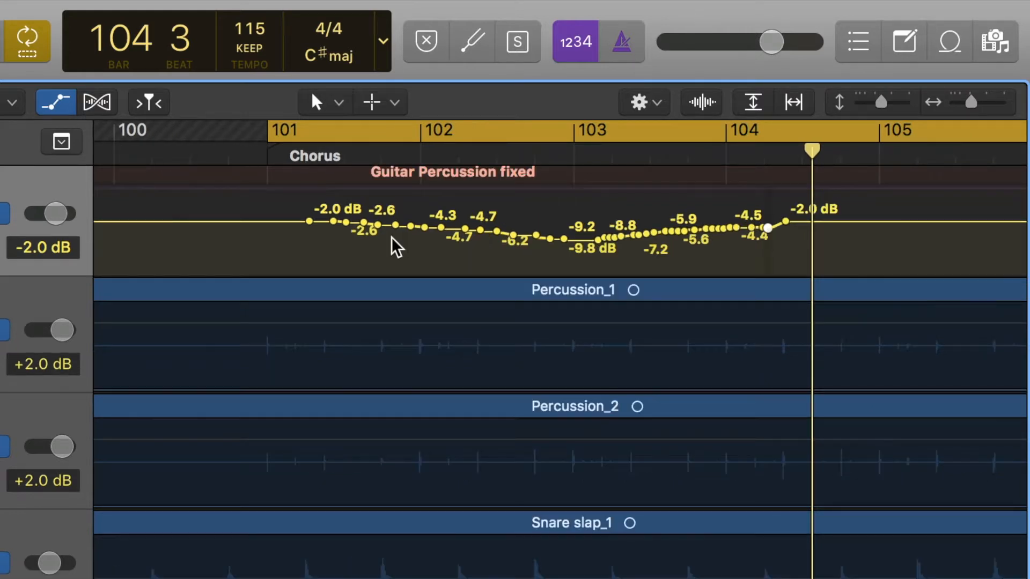
Try adjusting the -4.2 dB volume point just after 104 2, and clear the remaining volume automation point at bar 101.
scroll(579, 234, "up", 4)
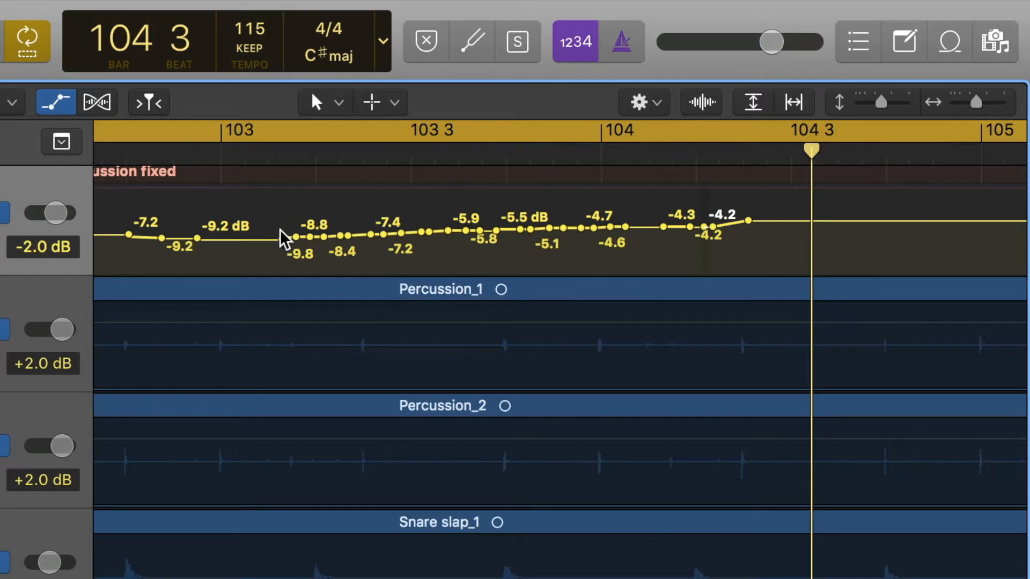
scroll(290, 249, "up", 6)
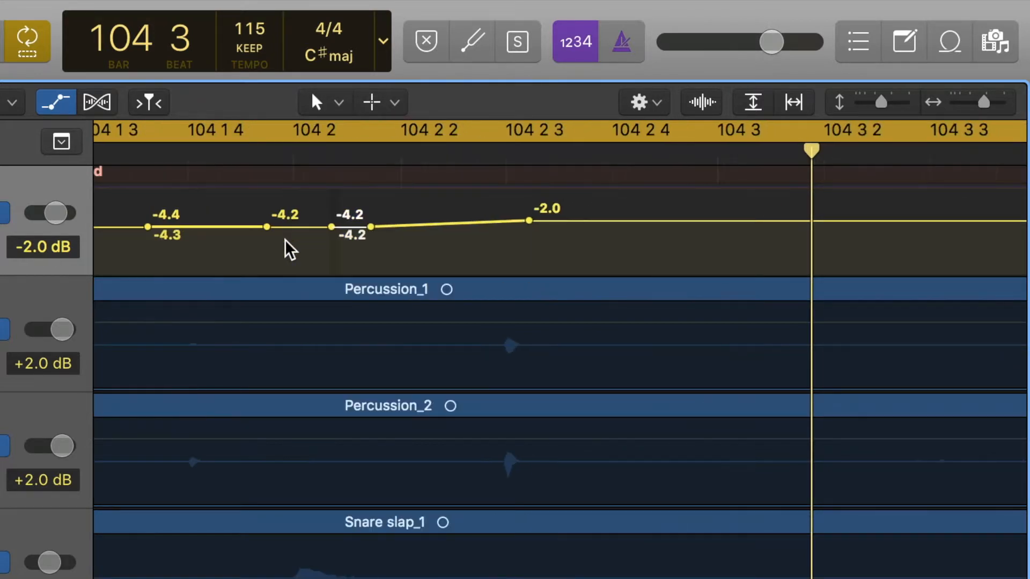
left_click_drag(332, 227, 402, 232)
scroll(407, 241, "down", 1)
scroll(402, 233, "down", 6)
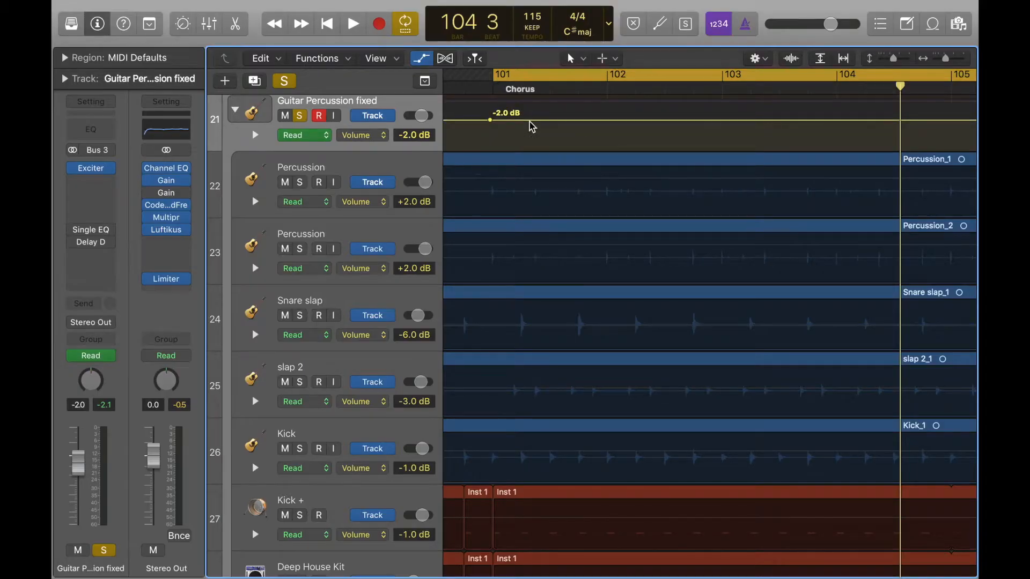
left_click(483, 109)
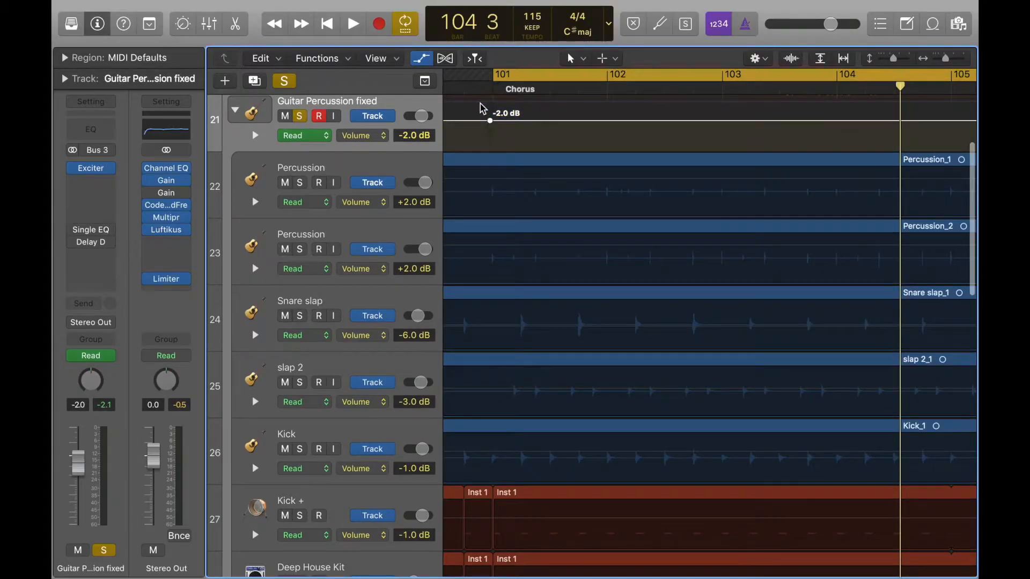
scroll(289, 177, "up", 1)
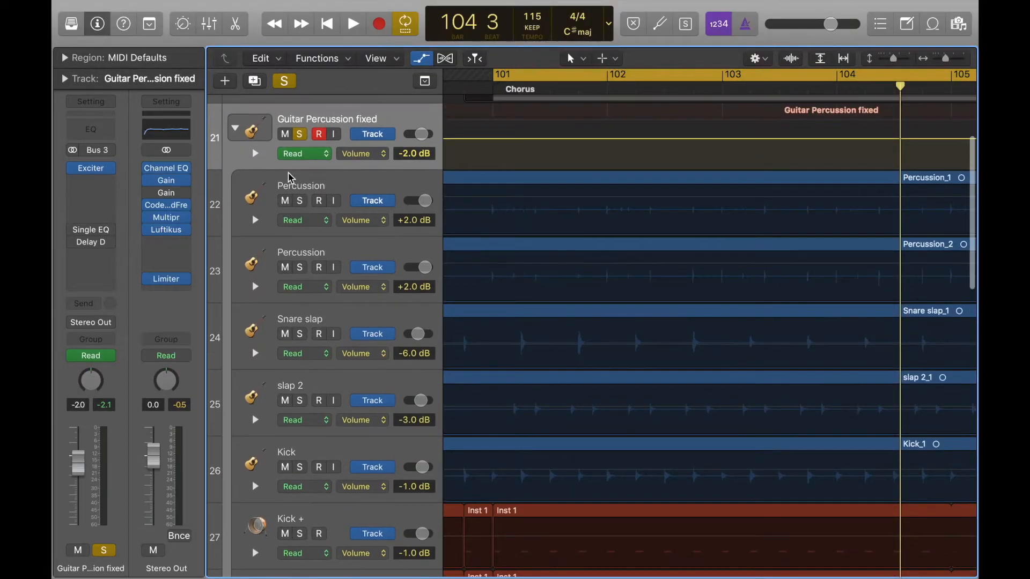
Record Single Band EQ frequency automation on Guitar Percussion fixed in Touch mode, sweeping down to about 270 Hz and back up to 20000 Hz.
left_click(87, 234)
left_click_drag(158, 23, 395, 161)
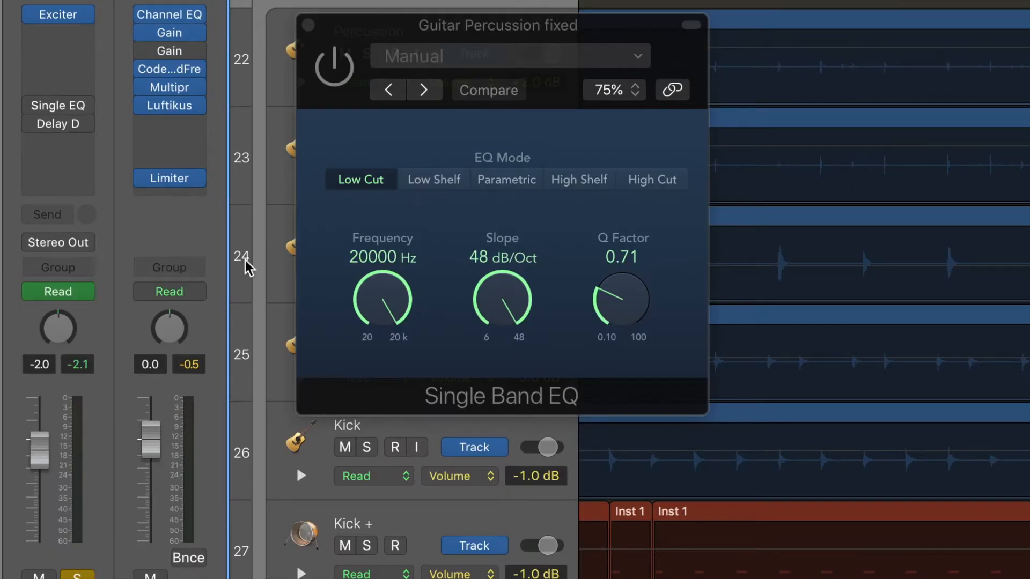
left_click(79, 291)
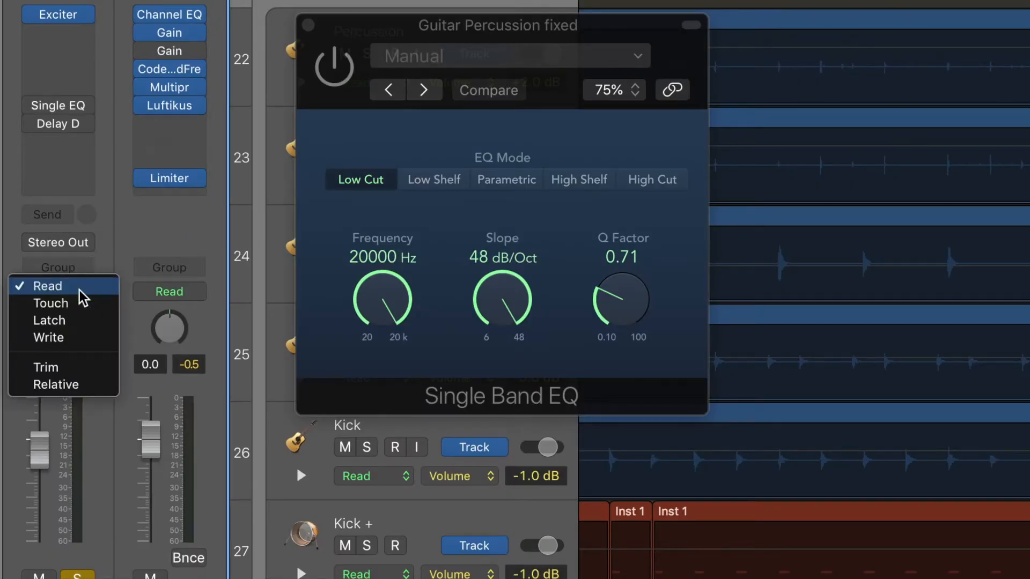
left_click(82, 305)
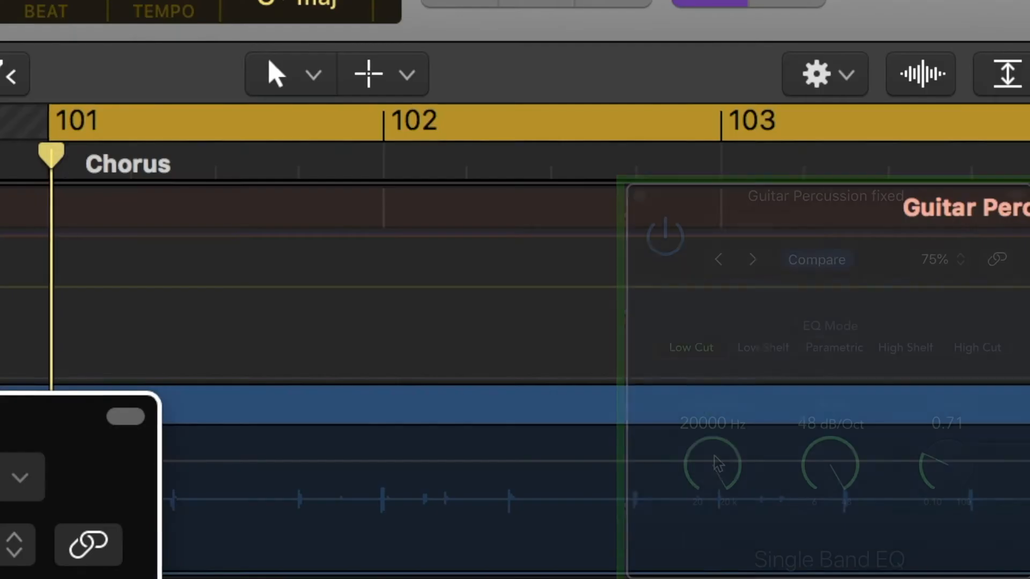
left_click_drag(382, 294, 385, 344)
left_click_drag(718, 513, 726, 481)
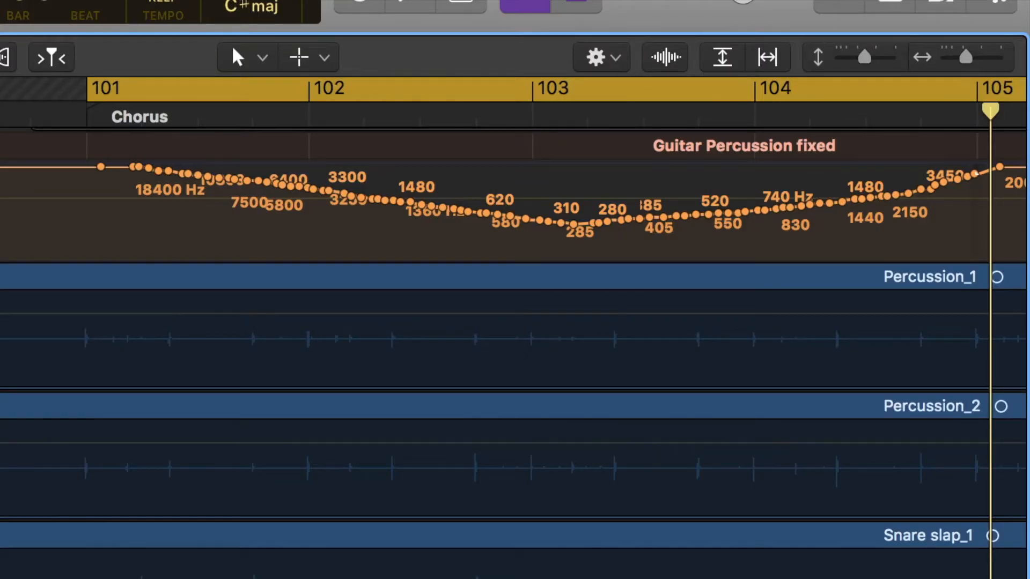
Examine the recorded EQ frequency automation points between bars 101 and 105.
scroll(218, 230, "right", 2)
scroll(218, 231, "left", 1)
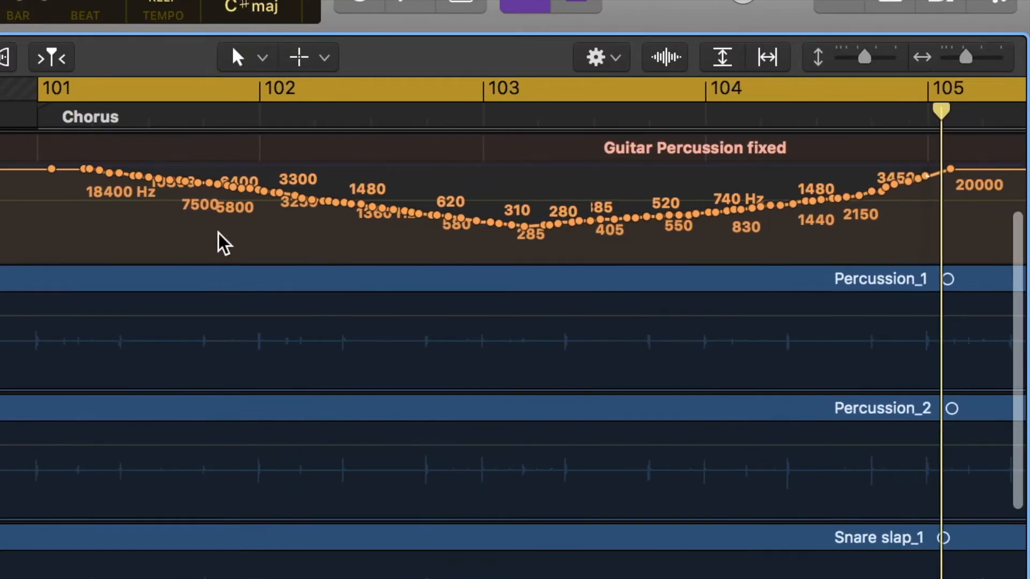
scroll(219, 231, "up", 2)
scroll(218, 231, "left", 5)
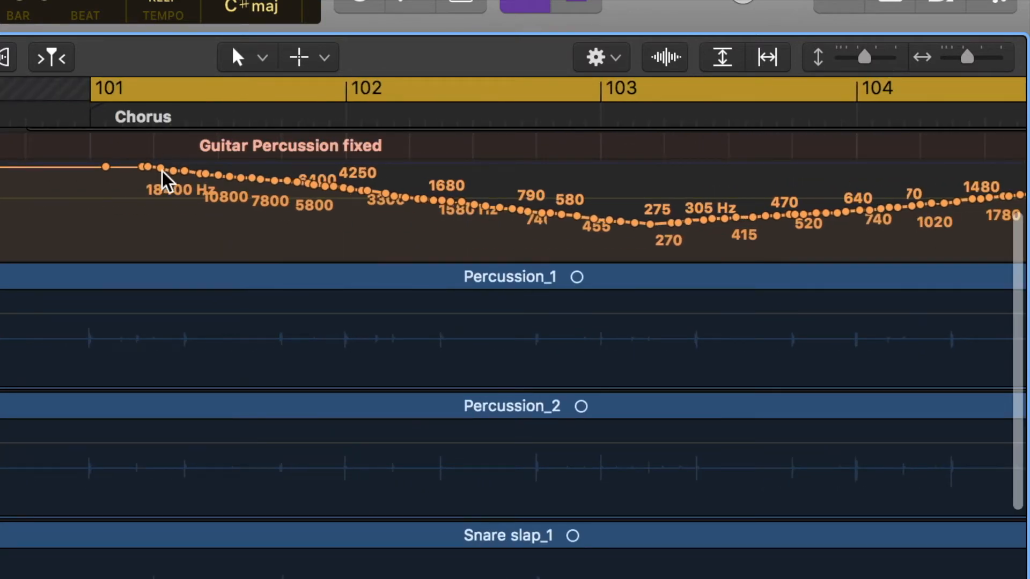
scroll(156, 172, "up", 3)
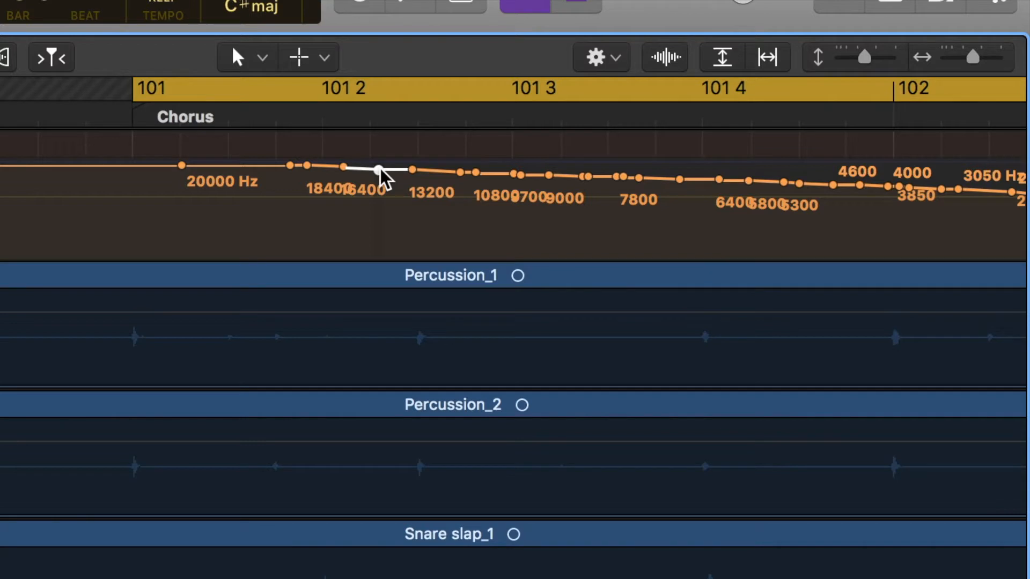
scroll(379, 170, "down", 4)
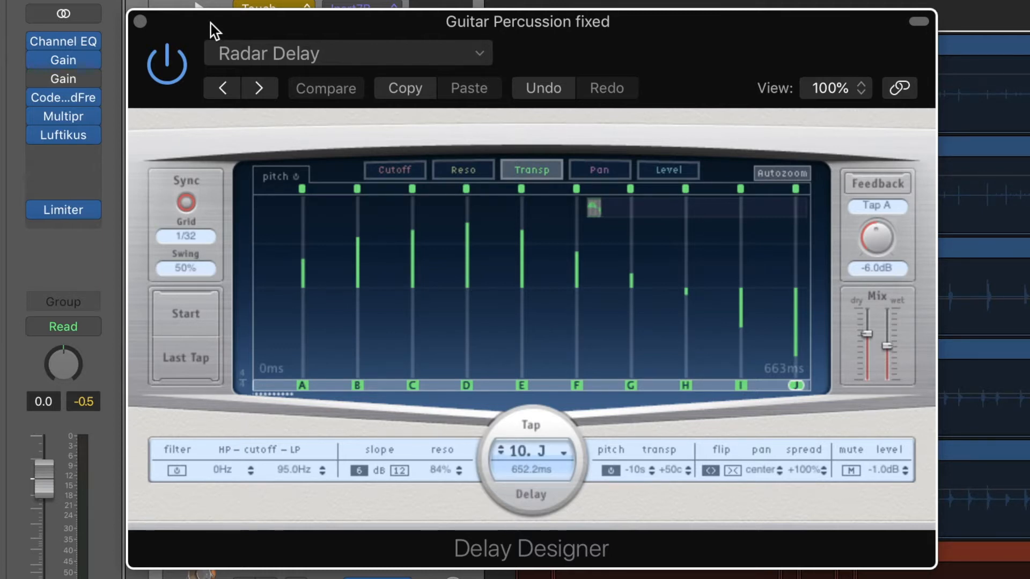
Record Delay Designer bypass automation during playback, enabling the delay midway through bar 104 and bypassing it again around bar 105.
mouse_move(192, 21)
left_mouse_down()
mouse_move(193, 7)
mouse_move(179, 16)
left_mouse_up()
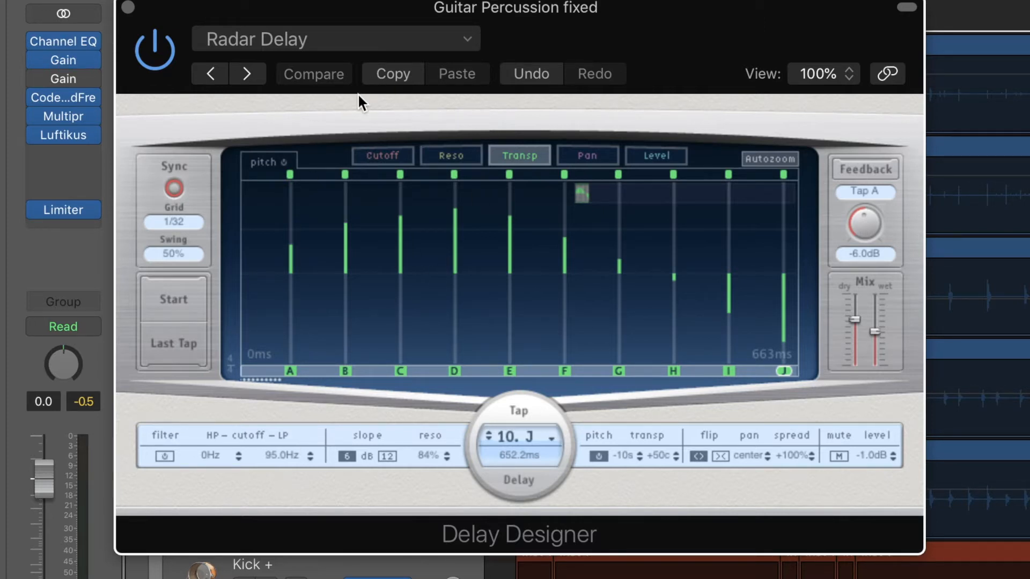
left_click_drag(559, 41, 441, 35)
left_click_drag(265, 3, 448, 8)
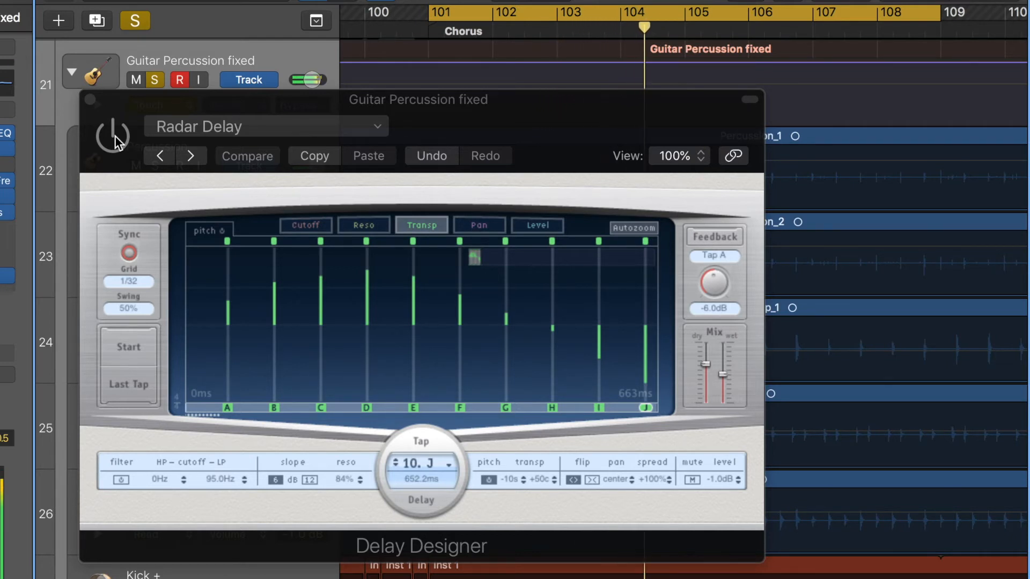
left_click(114, 135)
left_click(114, 135)
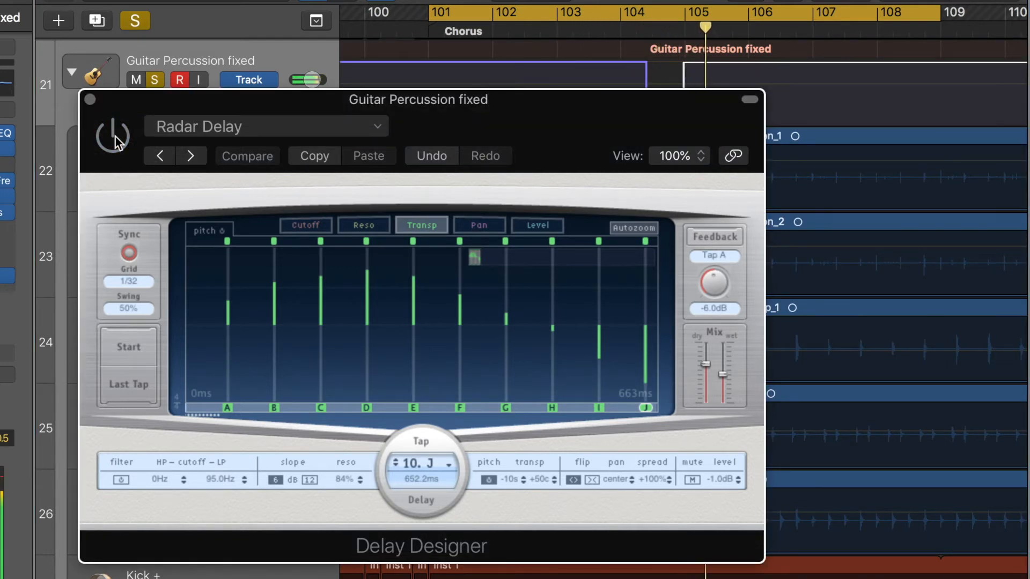